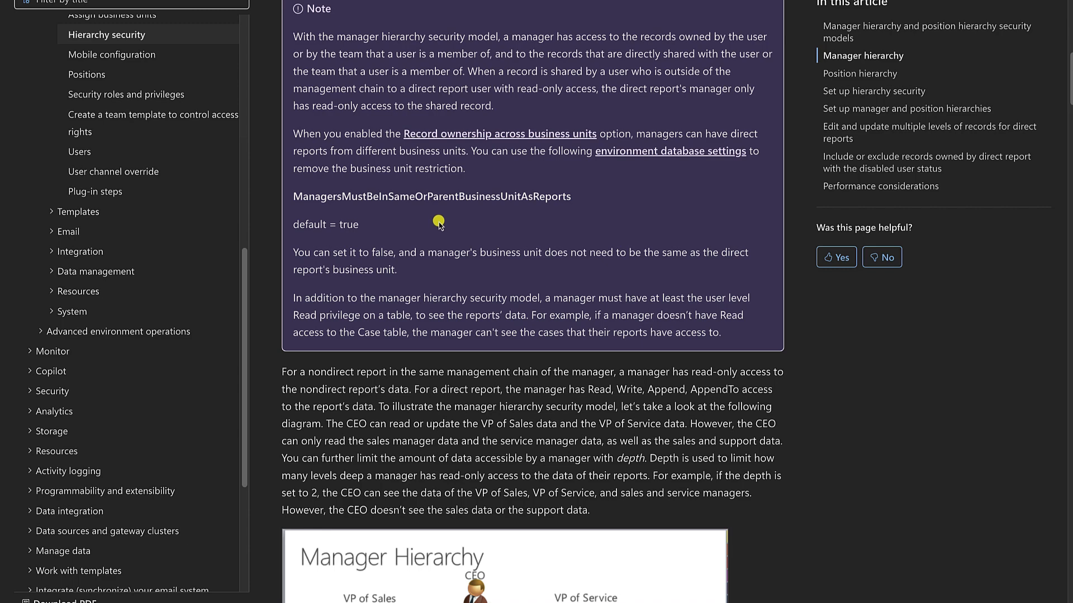
# Read the manager hierarchy section of the hierarchy security article, including its note, the Manager Hierarchy diagram and the three-user example
pyautogui.scroll(-2, 432, 232)
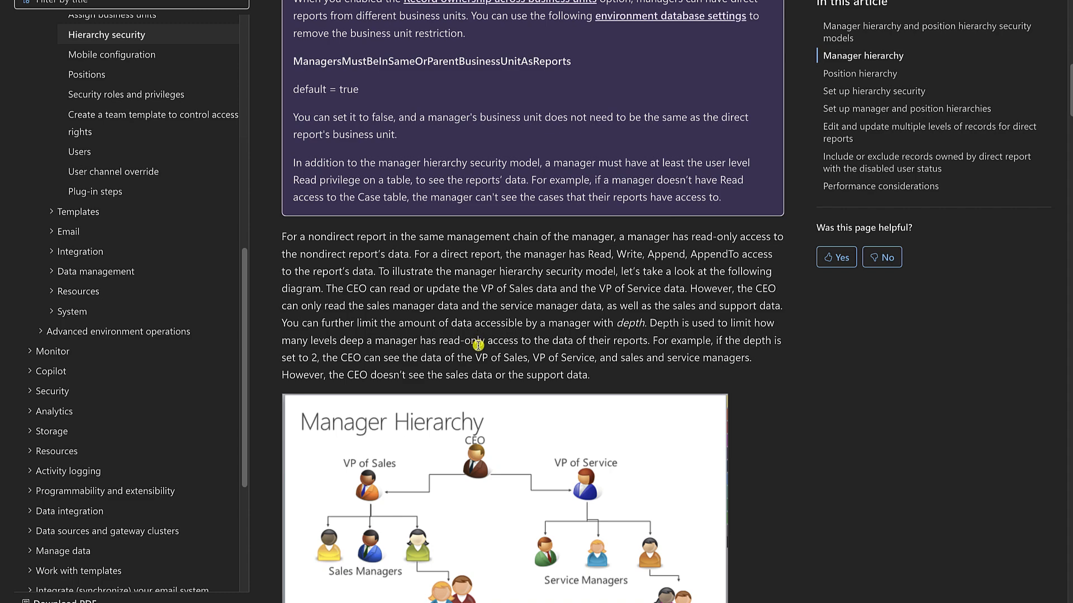
pyautogui.scroll(-3, 478, 345)
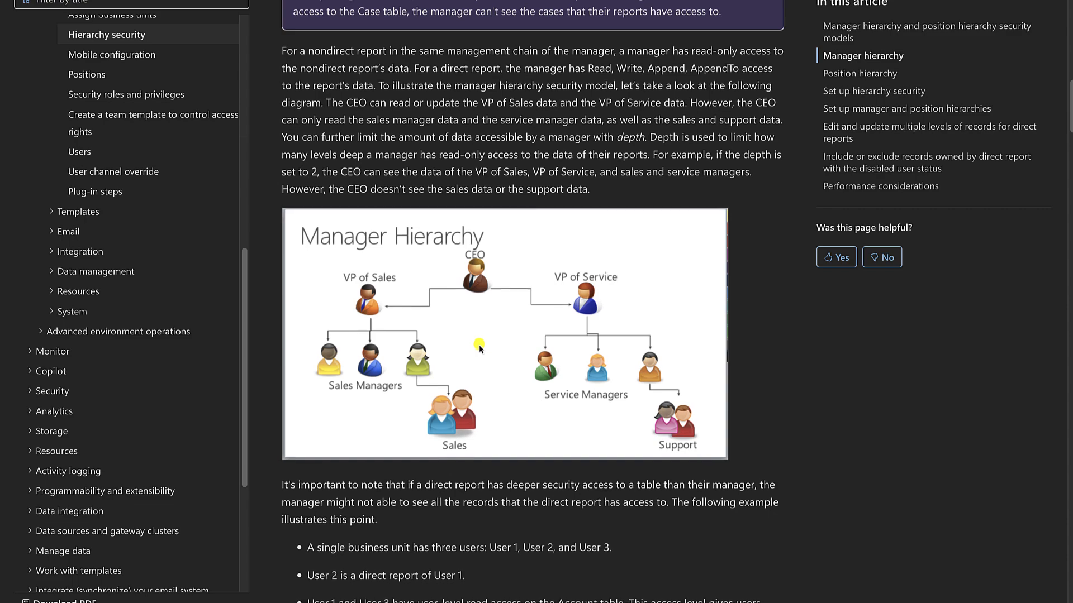
pyautogui.scroll(-2, 479, 348)
pyautogui.scroll(-2, 478, 346)
pyautogui.scroll(-5, 475, 345)
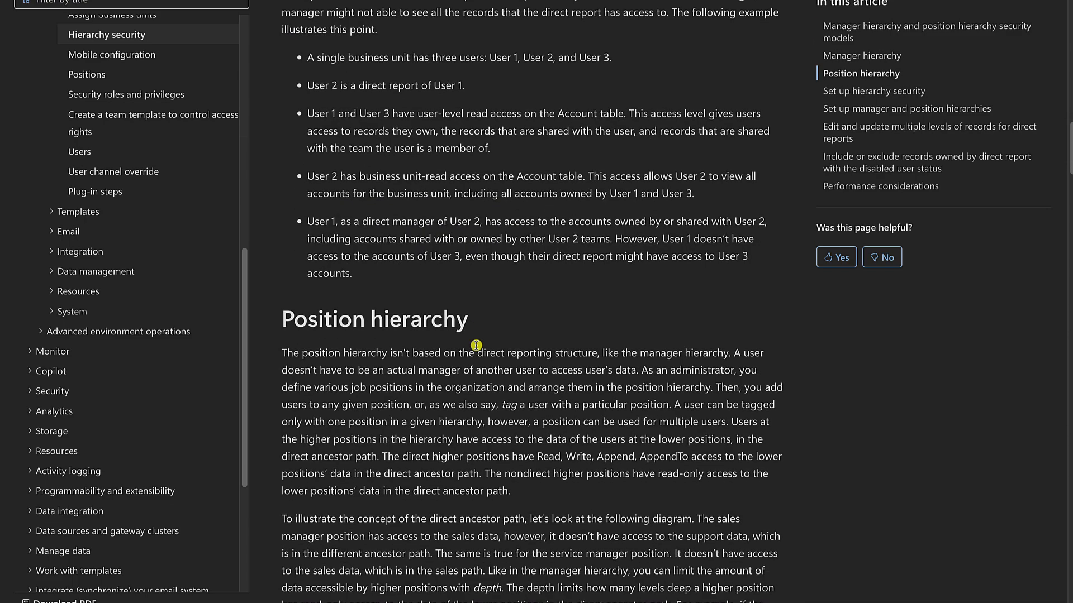
pyautogui.scroll(4, 476, 345)
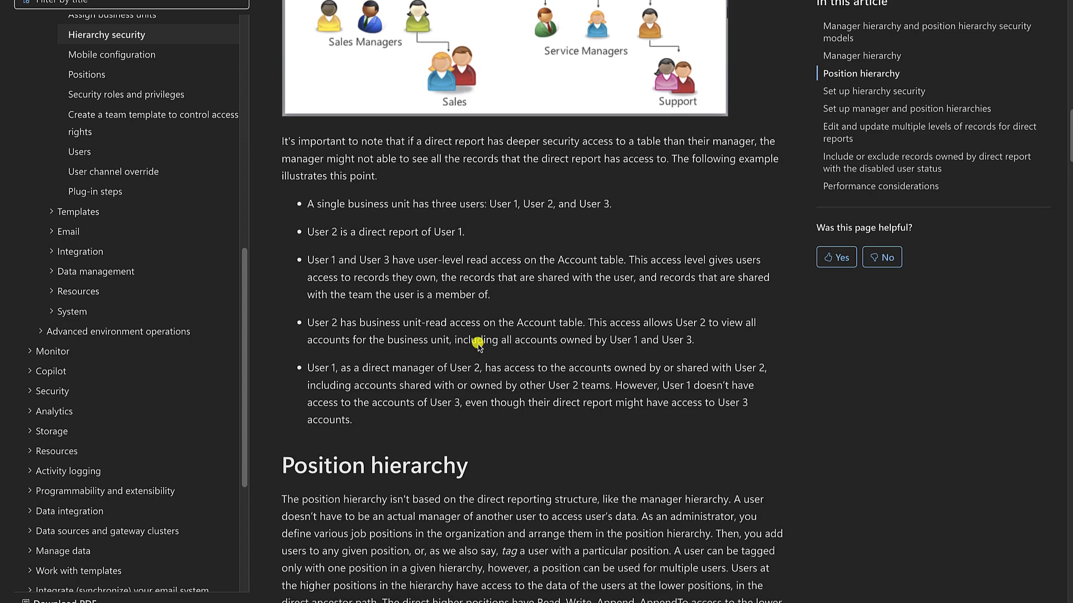
pyautogui.scroll(3, 478, 345)
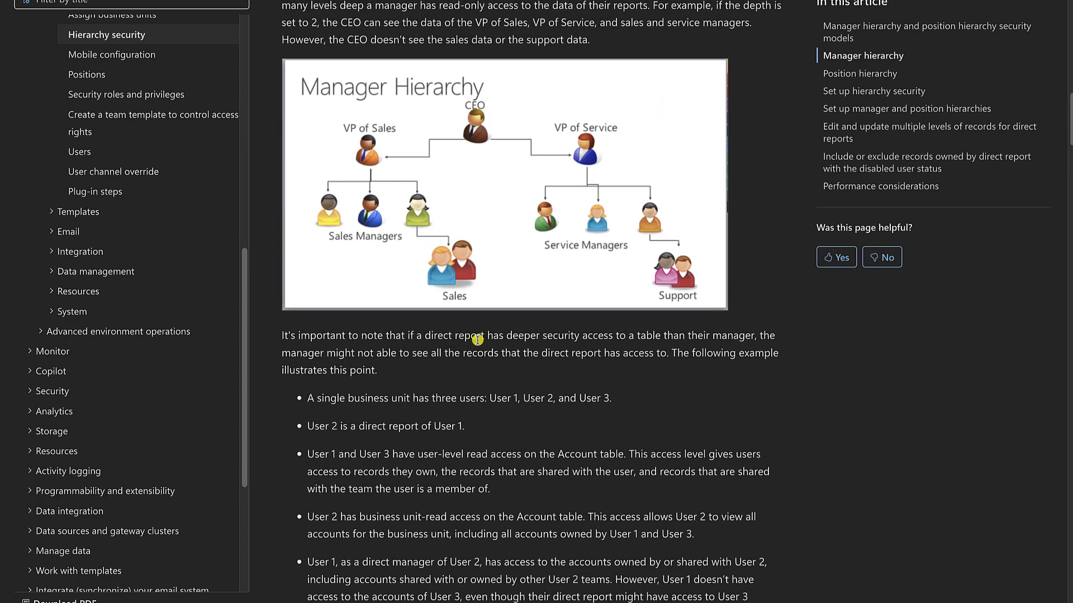
pyautogui.scroll(2, 479, 346)
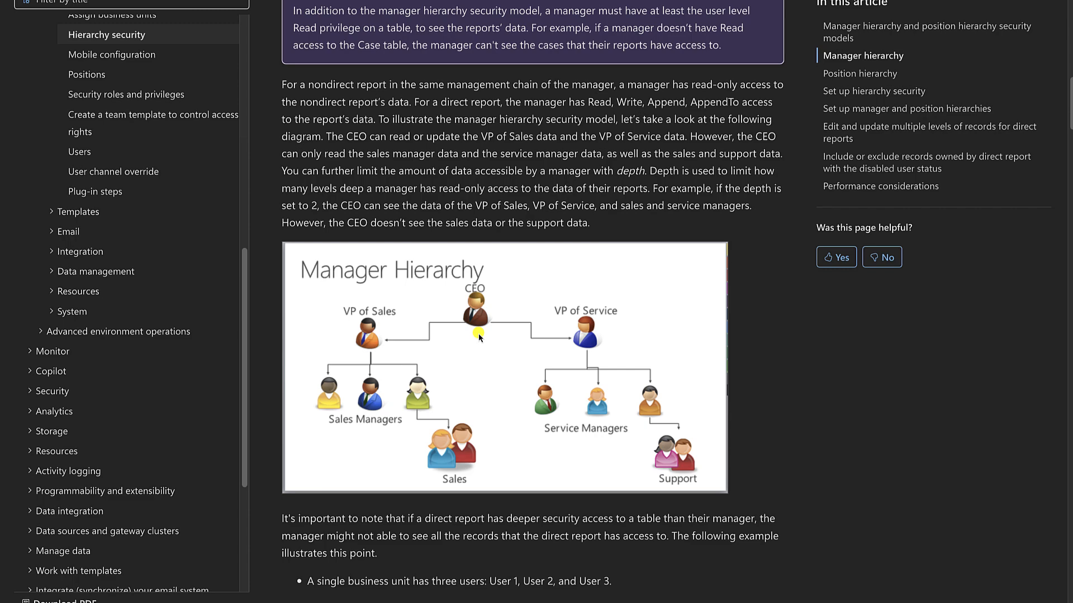
pyautogui.scroll(1, 479, 335)
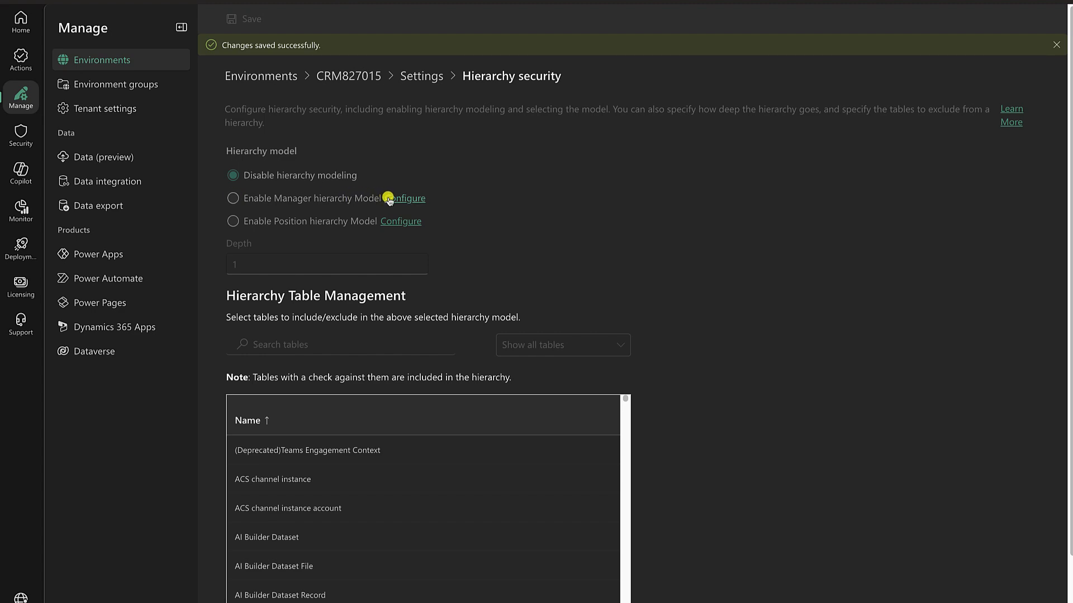
# Enable the Manager hierarchy model with a depth of 1, check the tables matching "acc", and save the hierarchy security settings
pyautogui.click(247, 200)
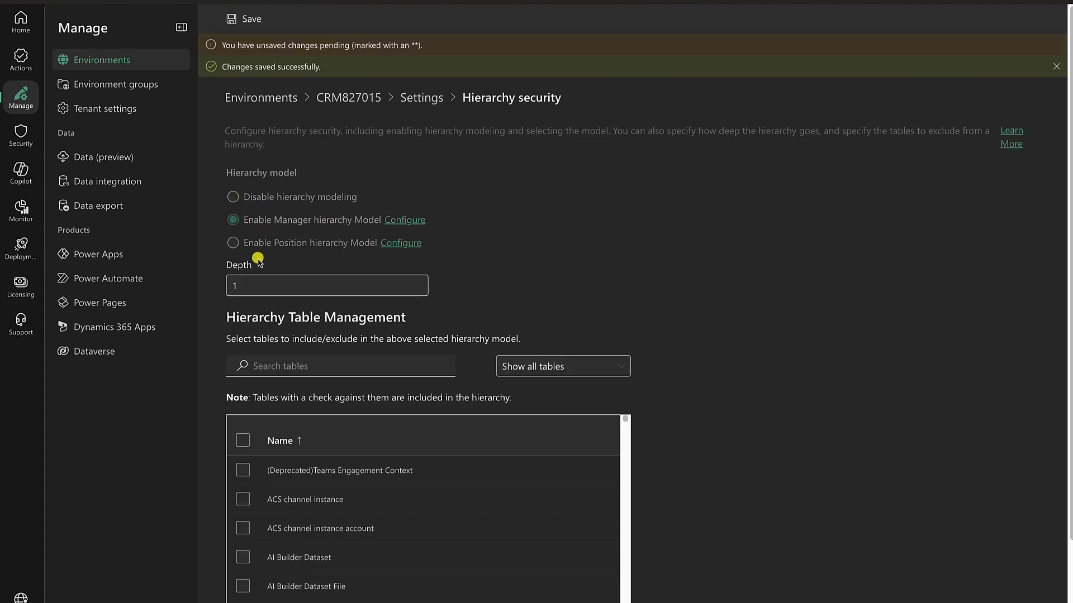
pyautogui.click(243, 286)
pyautogui.moveTo(227, 289); pyautogui.dragTo(282, 277)
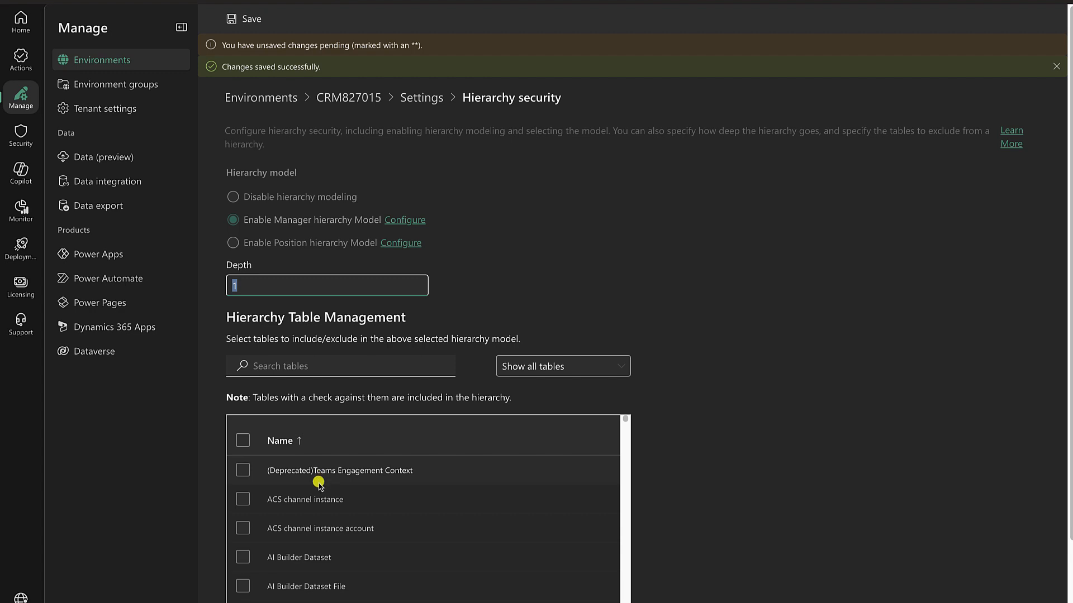
pyautogui.click(287, 369)
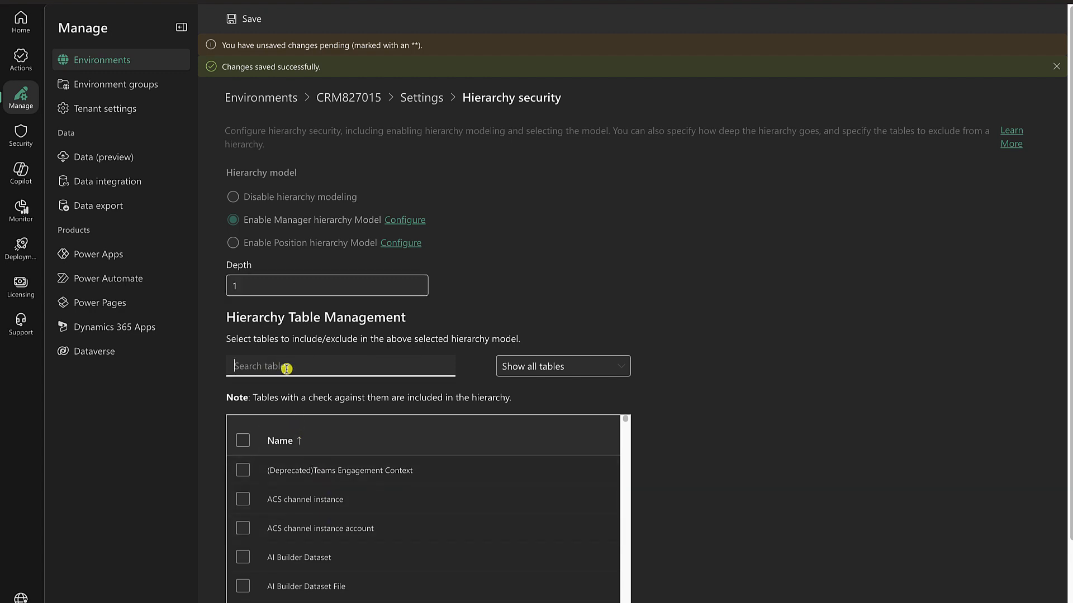
pyautogui.write('acc')
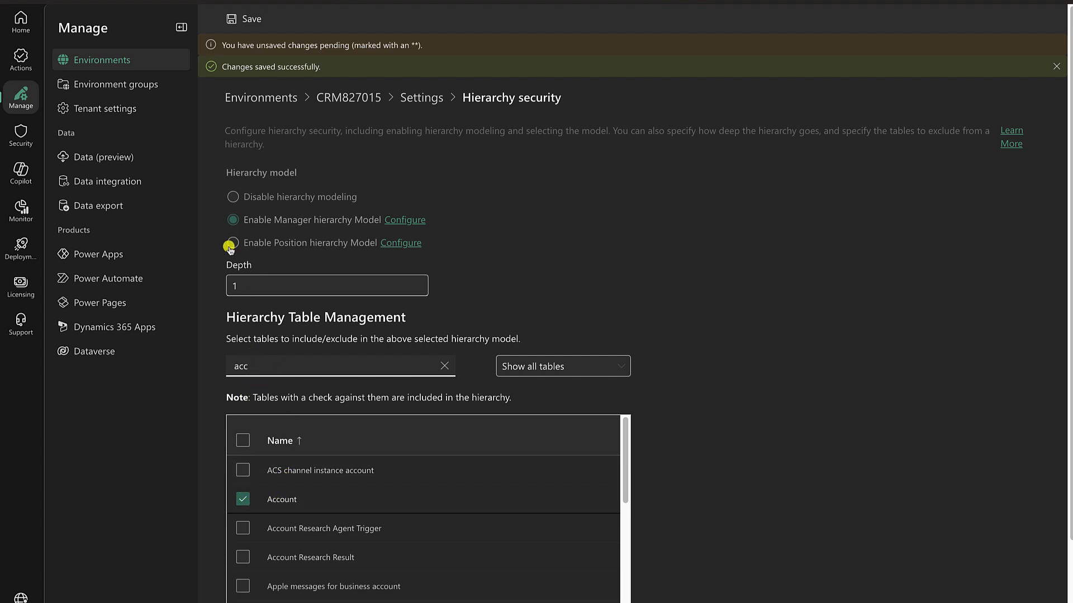
pyautogui.click(251, 21)
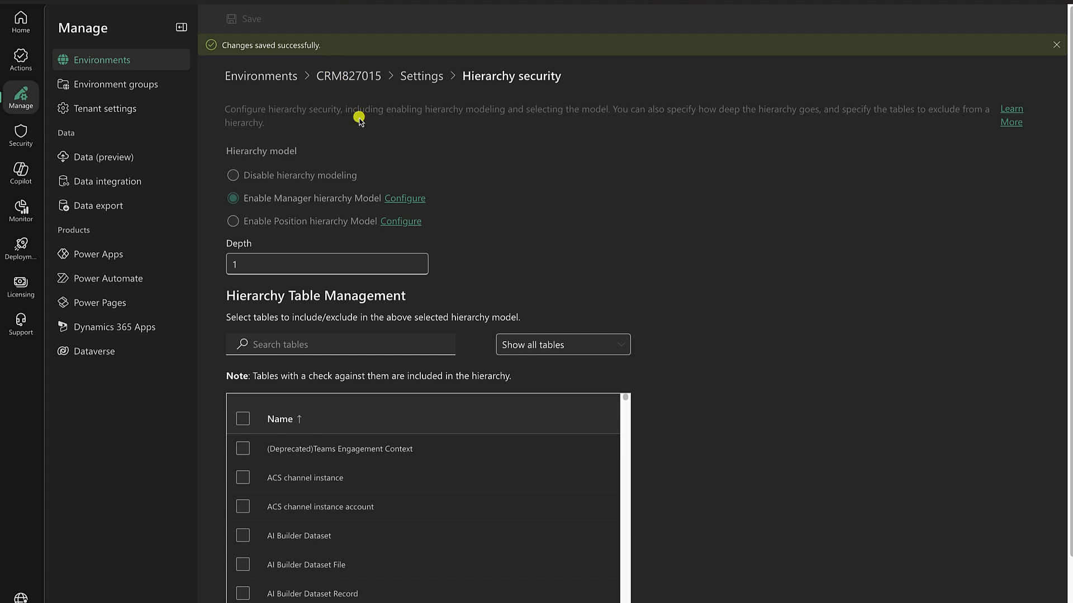
# Open the Manager hierarchy model's user configuration, filter Enabled Users by the employee's first name, and open that user's record
pyautogui.click(403, 199)
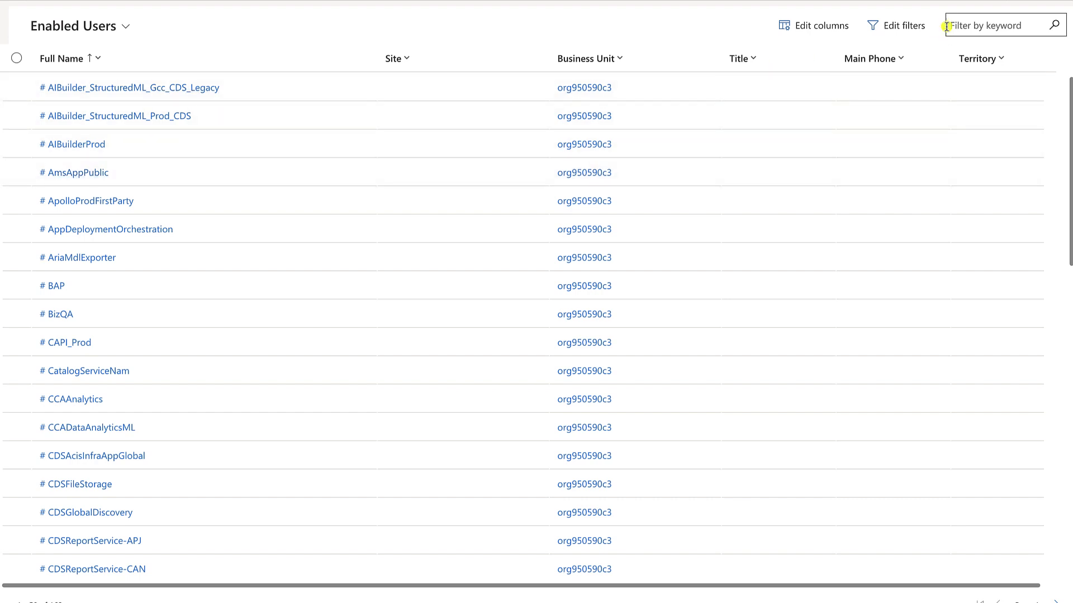
pyautogui.click(959, 25)
pyautogui.write('a')
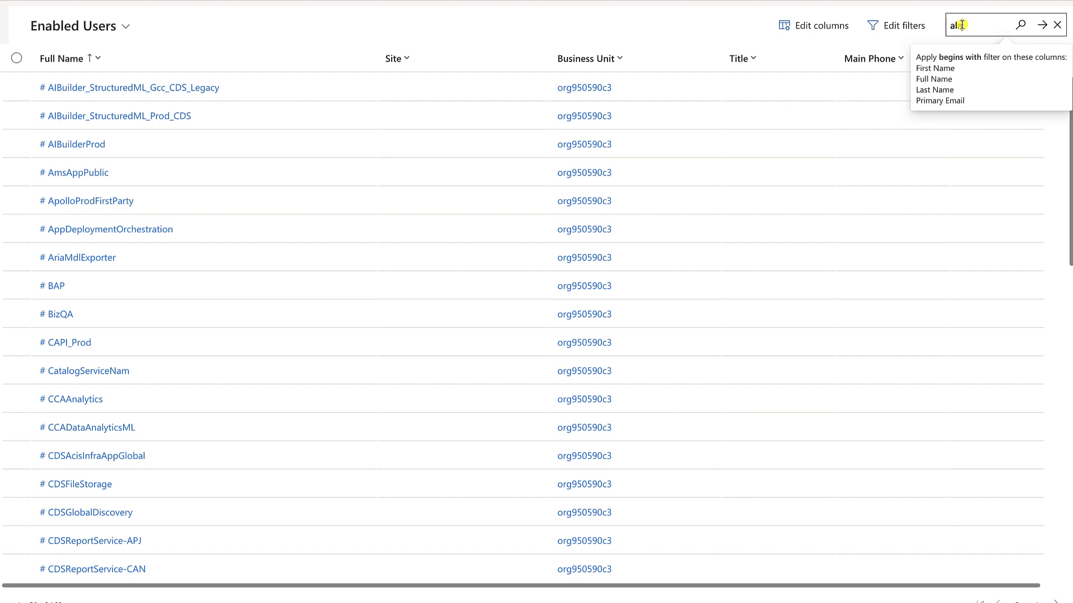
pyautogui.write('l')
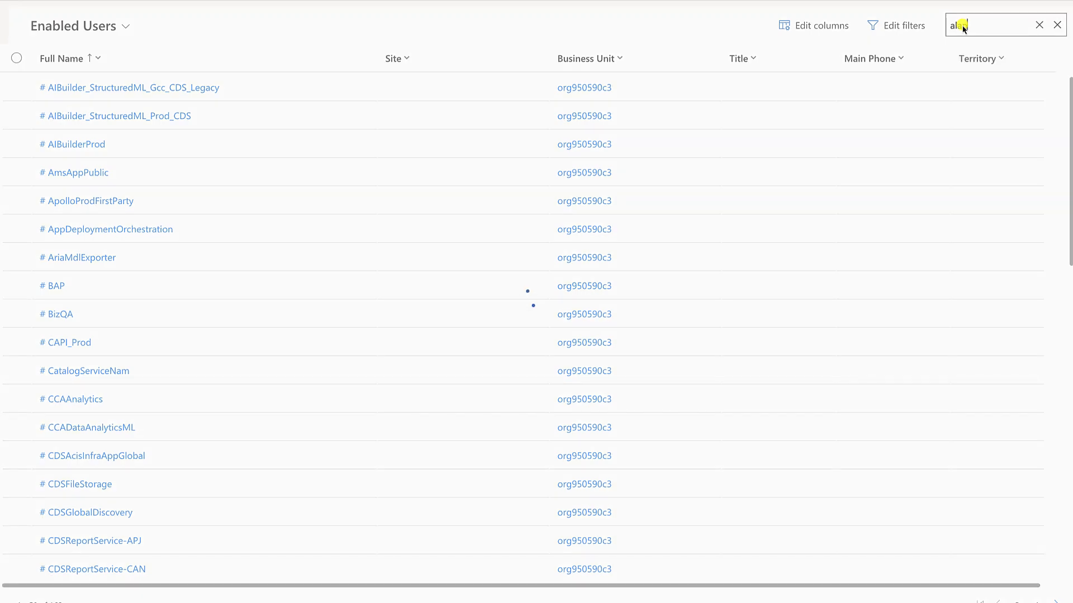
pyautogui.write('an')
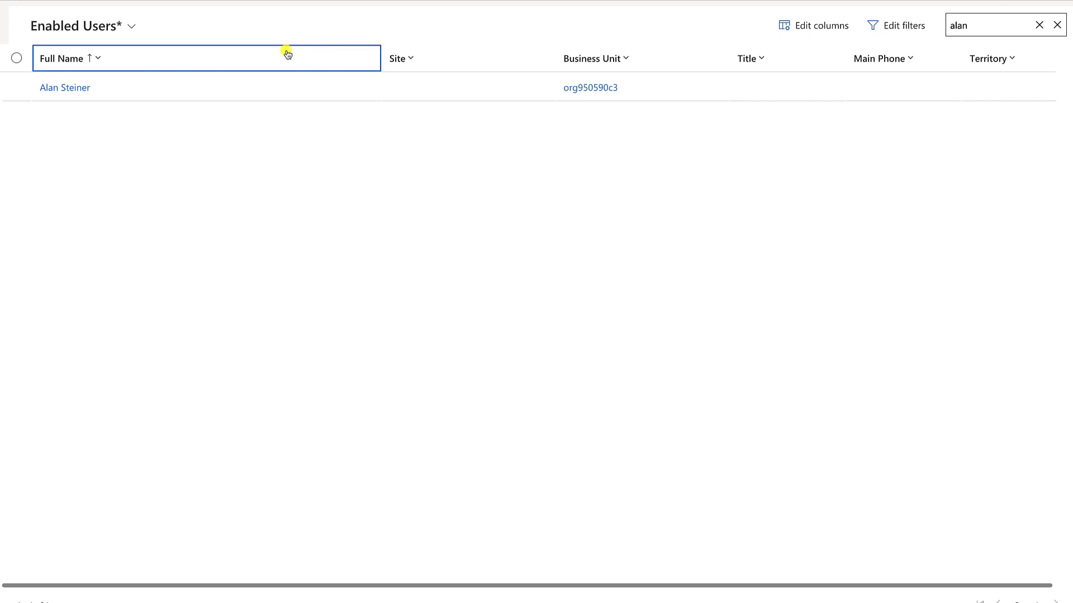
pyautogui.click(86, 89)
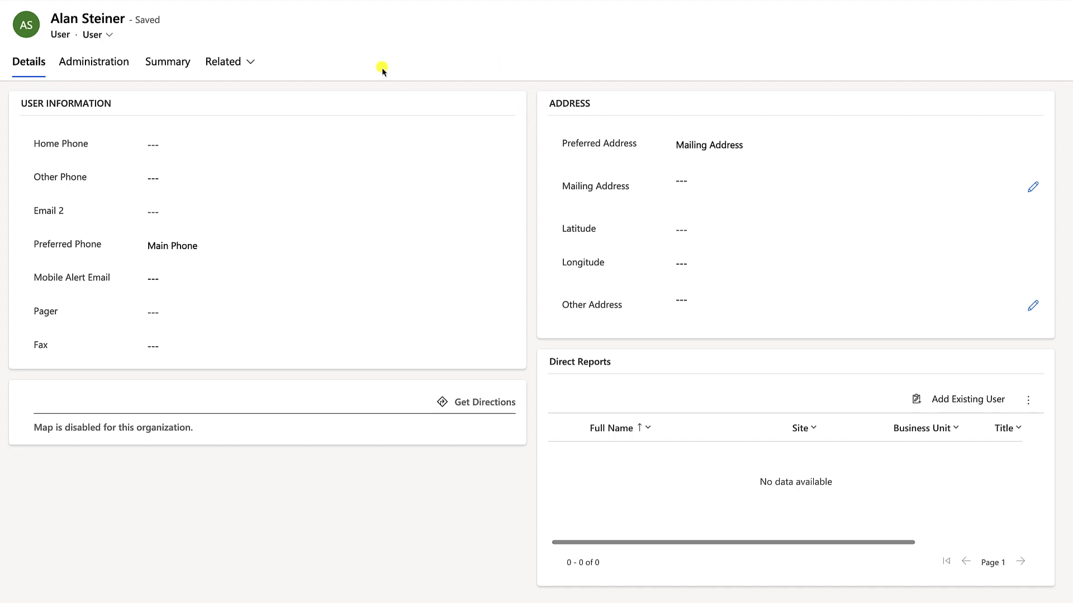
# In the user's organization information, clear the Manager and assign System Administrator as the manager
pyautogui.click(125, 64)
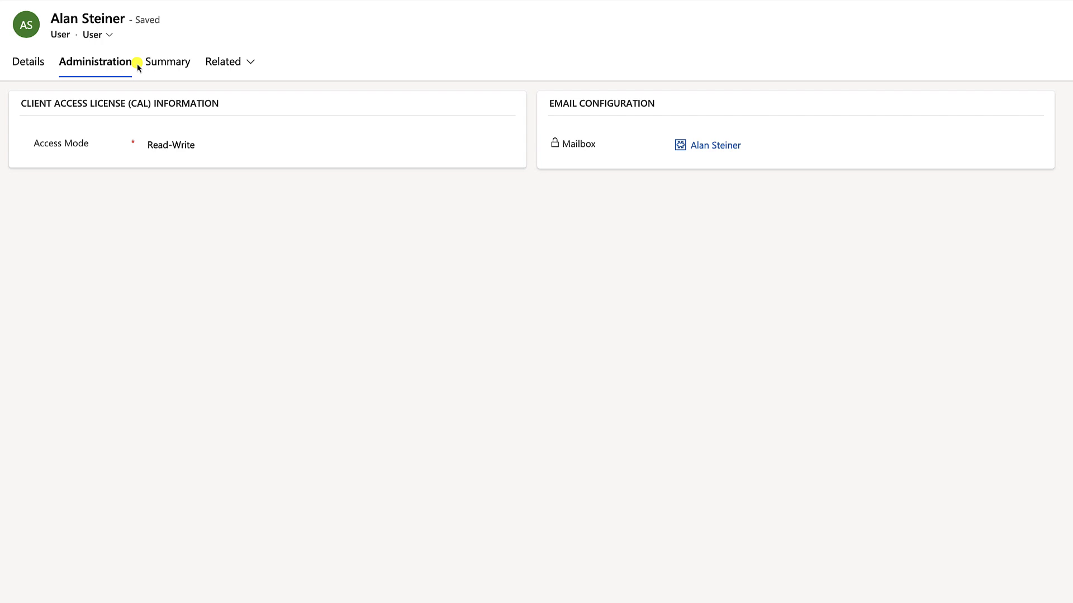
pyautogui.click(164, 62)
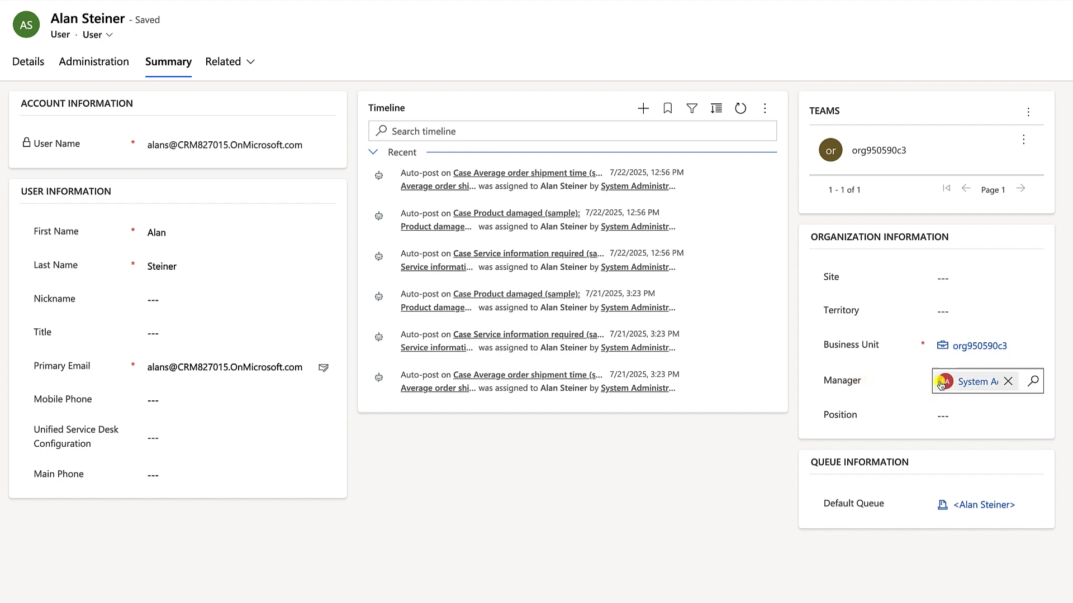
pyautogui.click(1003, 381)
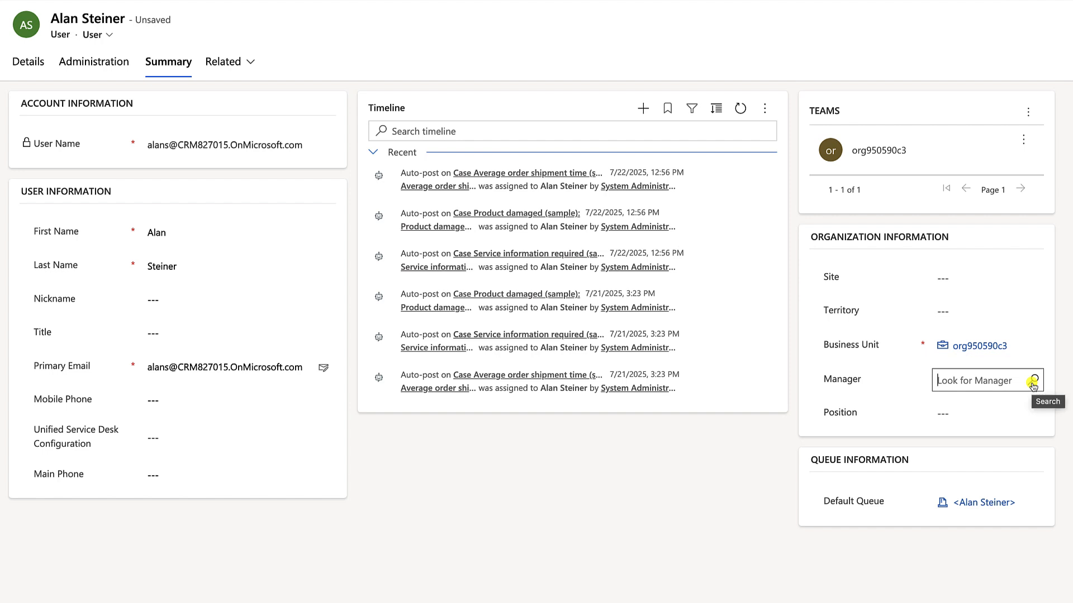
pyautogui.write('syste')
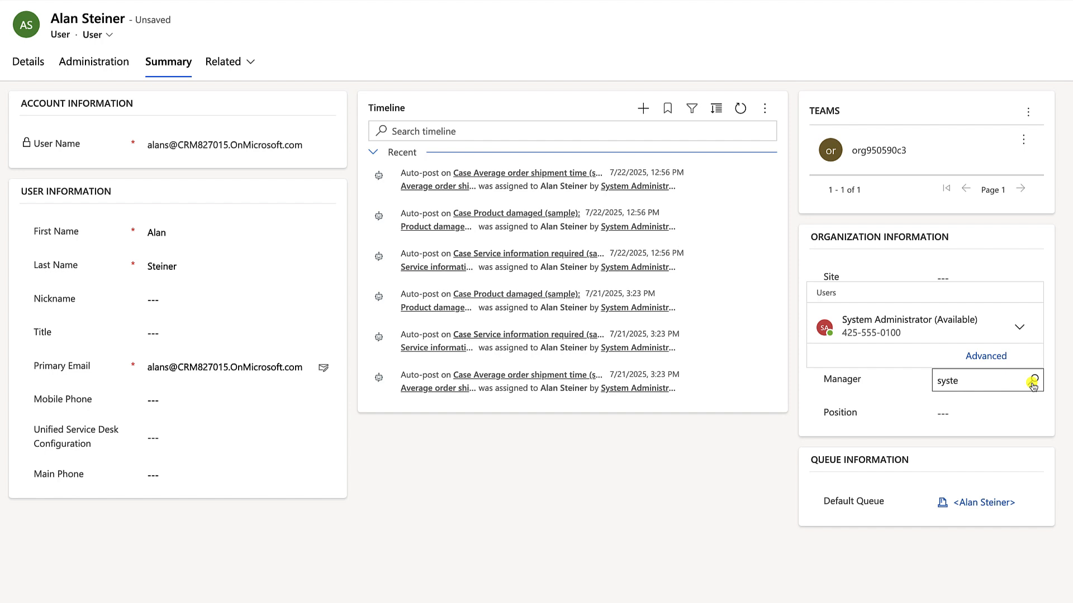
pyautogui.press('Return')
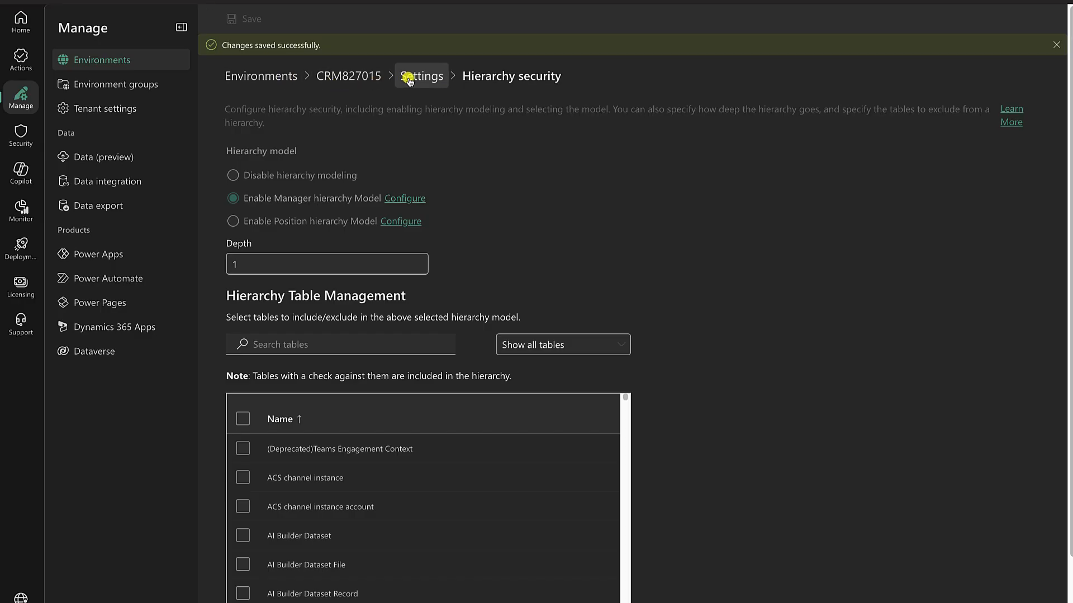
# Find the environment's Users page by searching the settings for "users", and open the same employee's user entry
pyautogui.click(407, 76)
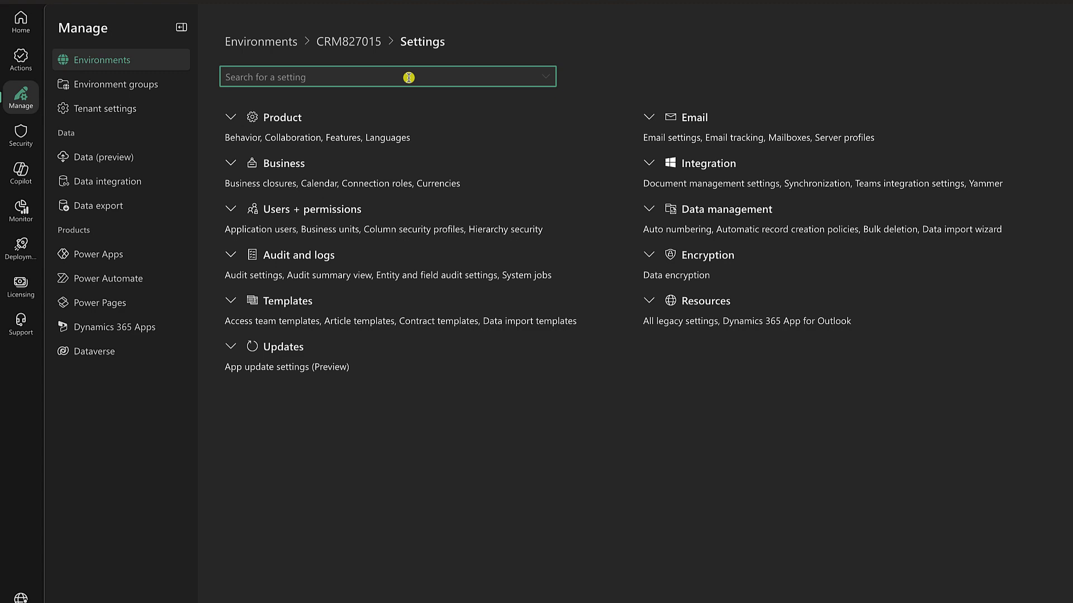
pyautogui.write('users')
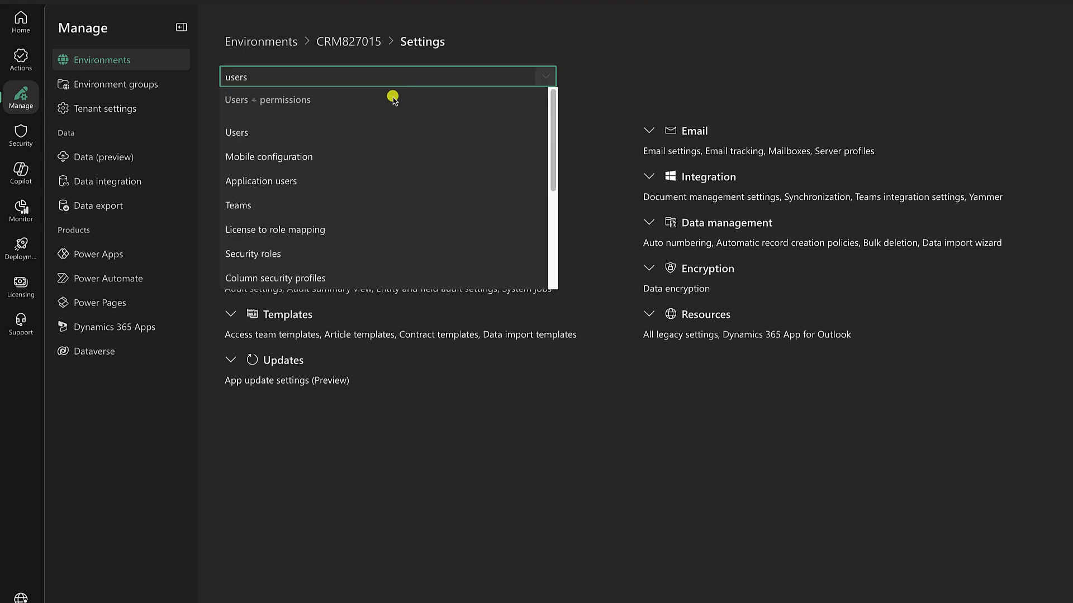
pyautogui.click(247, 132)
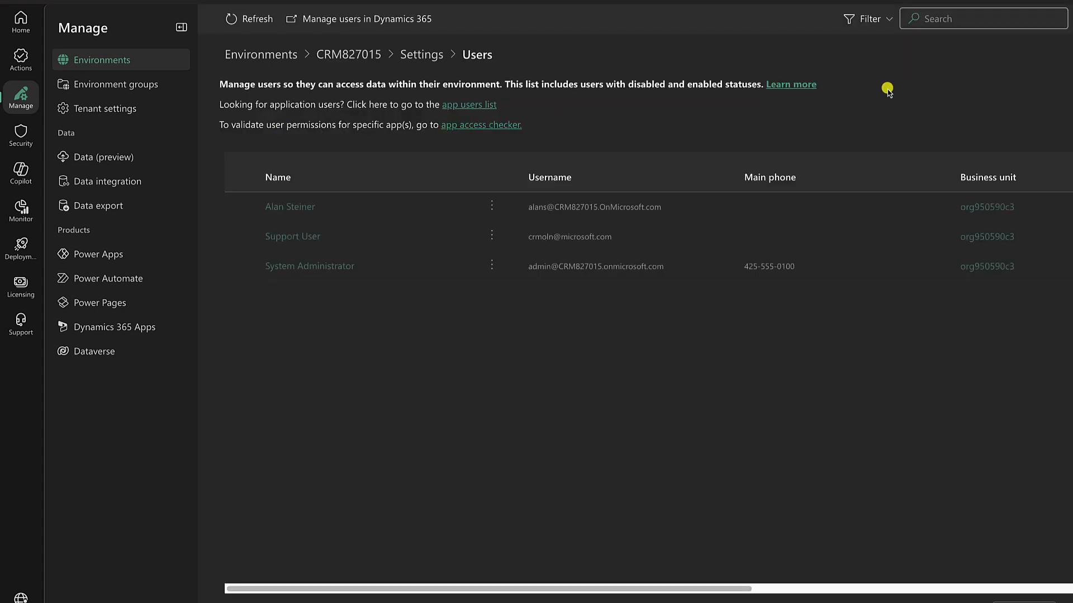
pyautogui.click(968, 24)
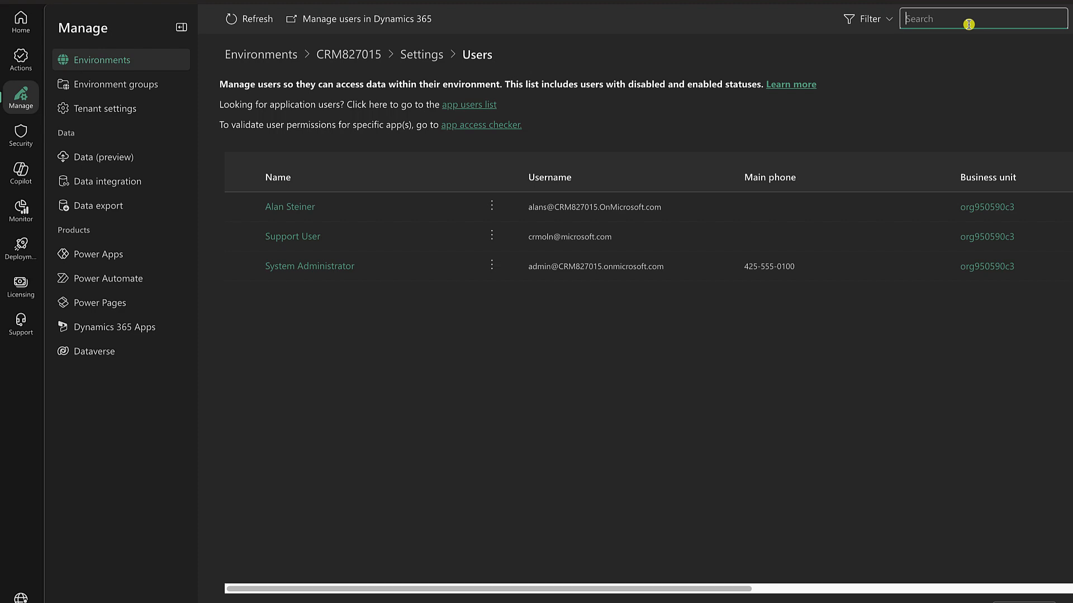
pyautogui.click(296, 208)
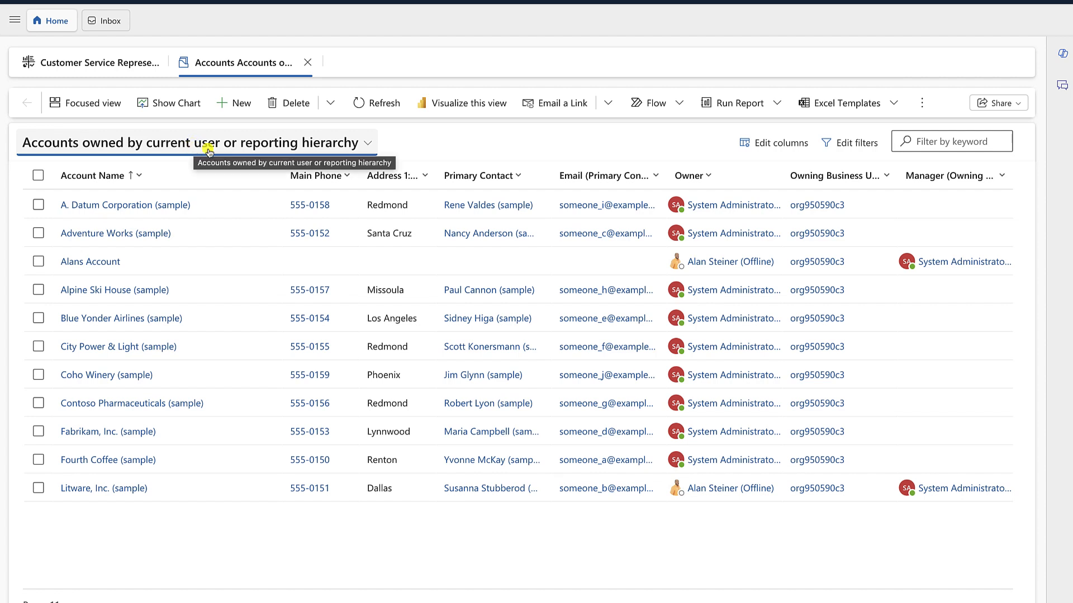
# Edit the accounts view's filters, choosing "Equals current user or their reporting hierarchy" as the Owner operator, and apply them
pyautogui.click(837, 144)
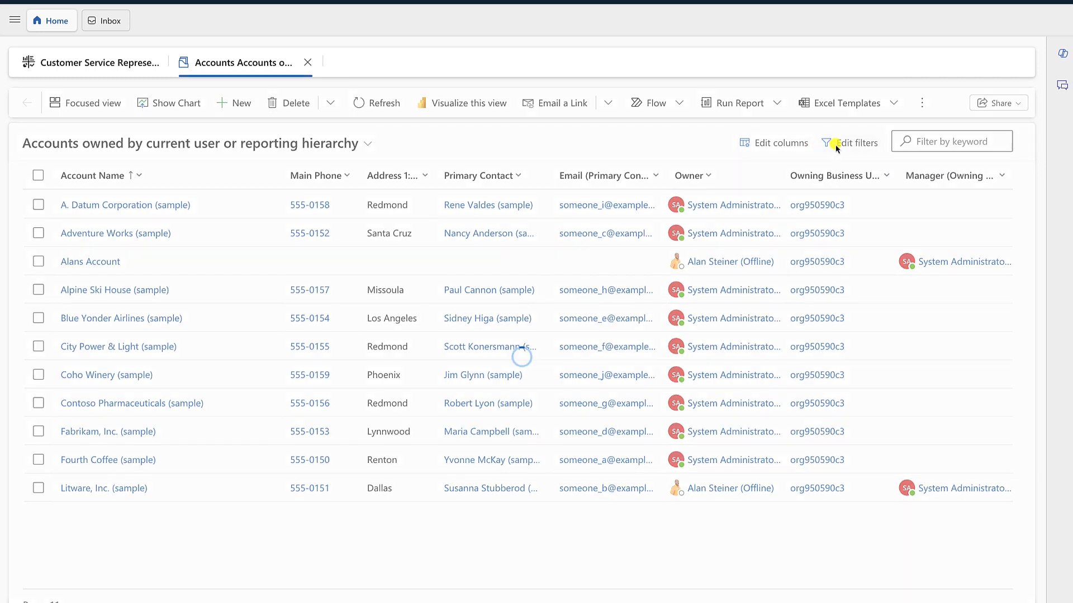
pyautogui.click(737, 176)
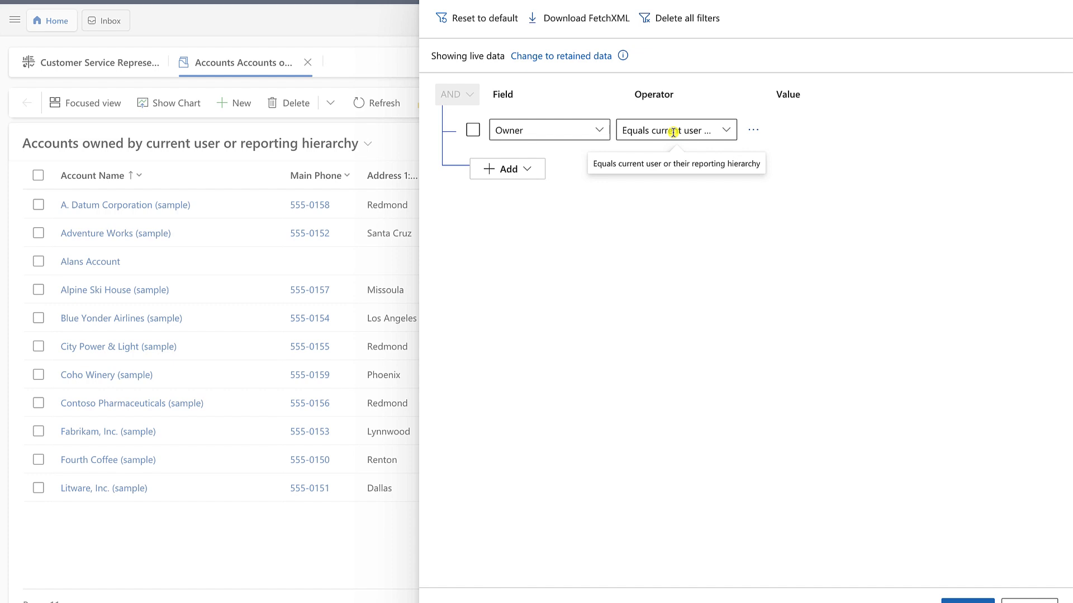
pyautogui.click(721, 132)
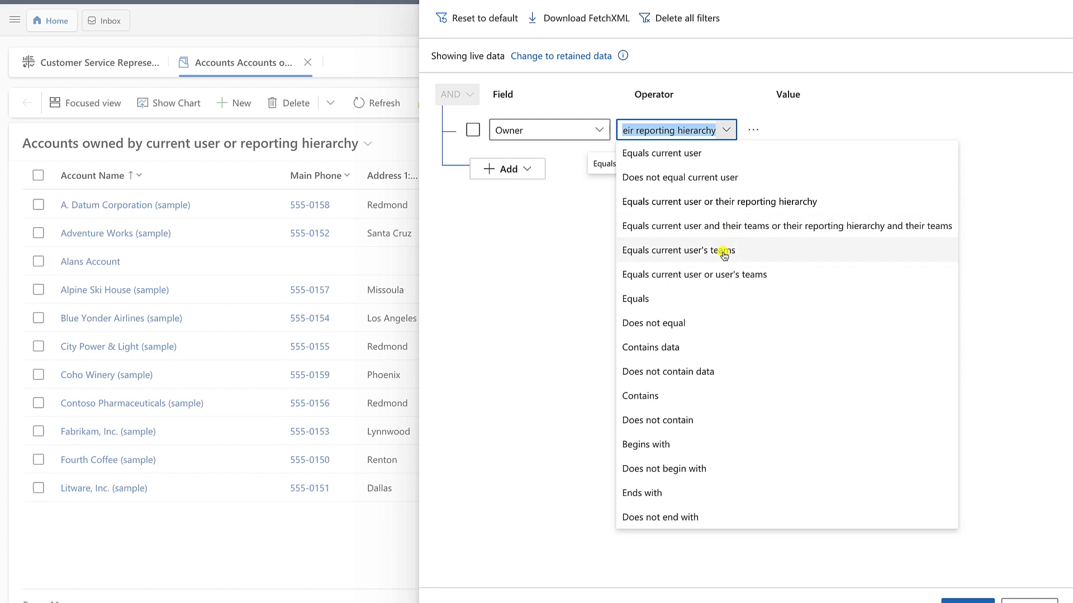
pyautogui.click(737, 205)
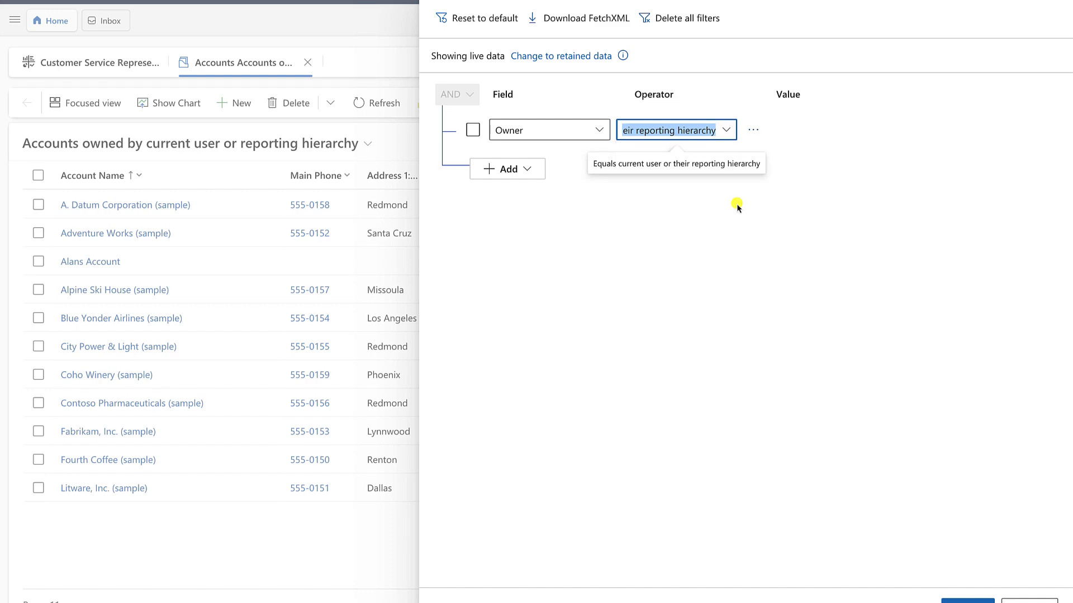
pyautogui.click(950, 599)
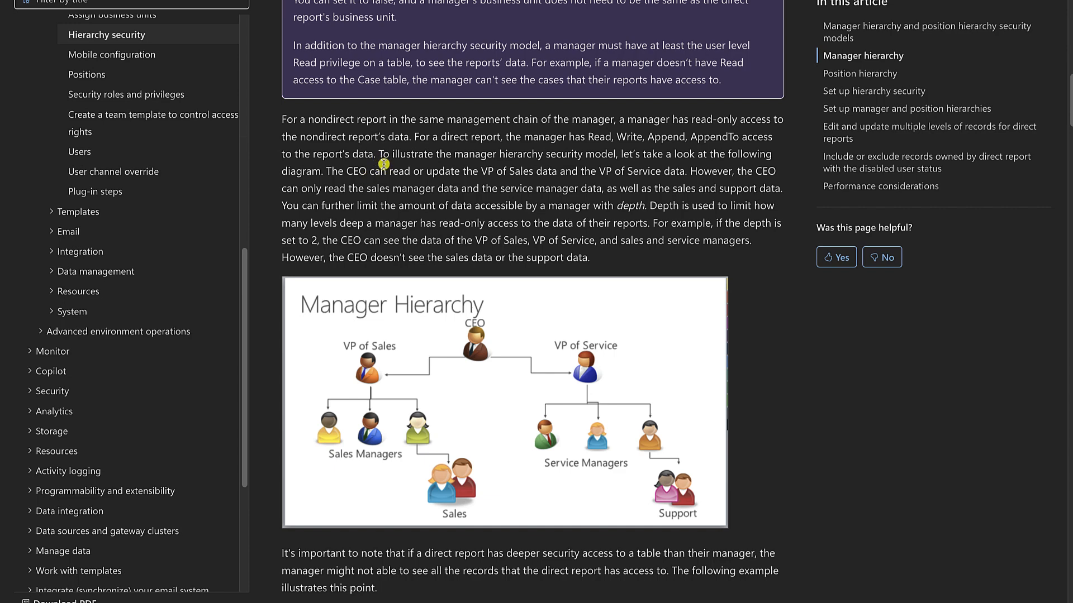
# Review the article's manager hierarchy explanation again, covering direct and nondirect report access, depth and the business unit note
pyautogui.scroll(-2, 352, 125)
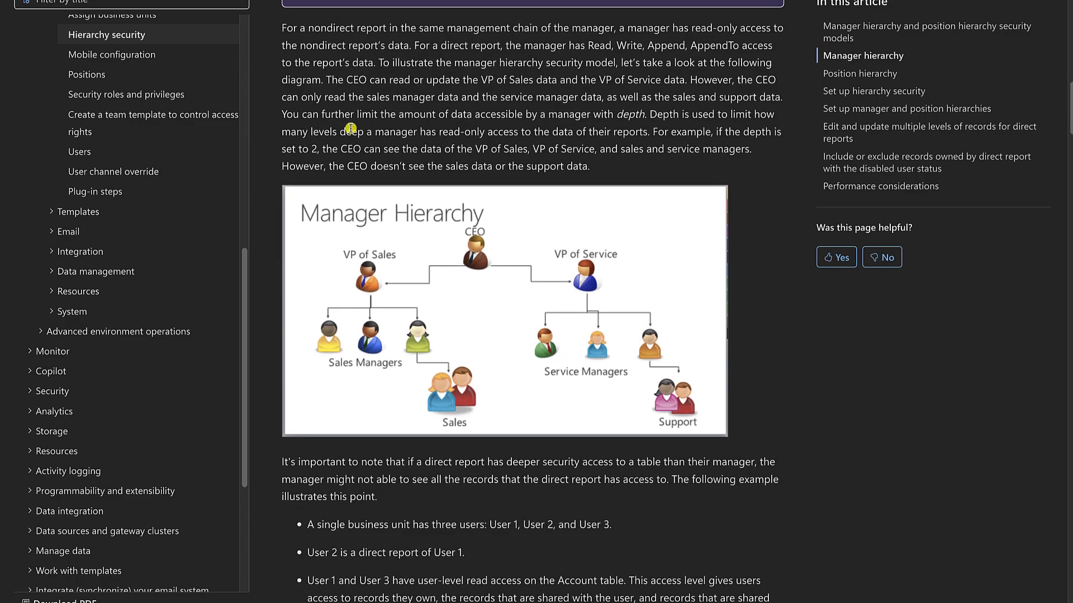
pyautogui.scroll(-1, 350, 128)
pyautogui.scroll(-2, 351, 129)
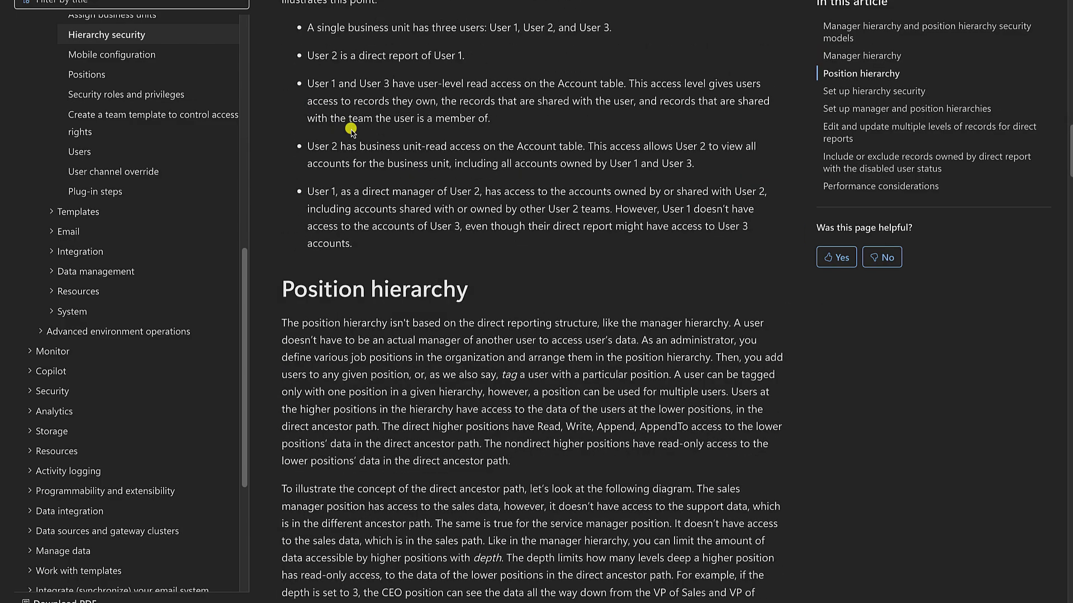
pyautogui.scroll(14, 350, 129)
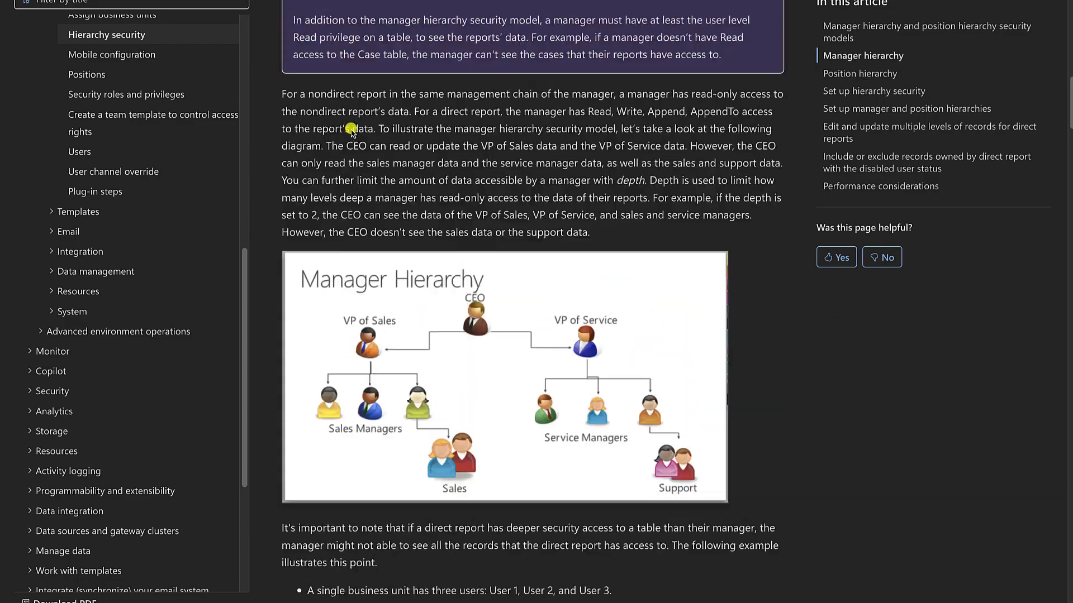
pyautogui.scroll(2, 351, 129)
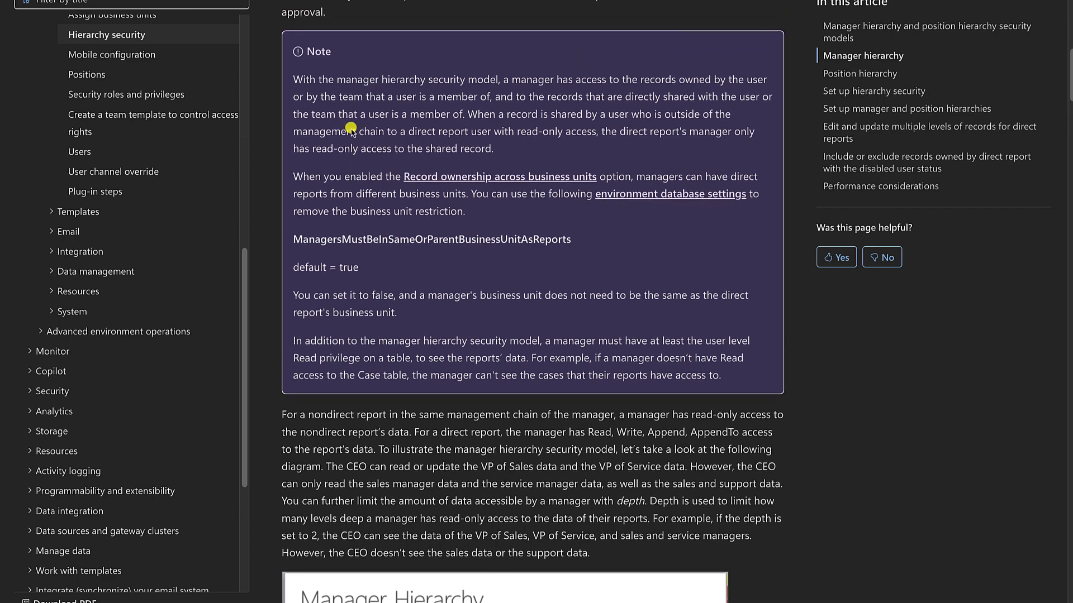
pyautogui.scroll(2, 350, 129)
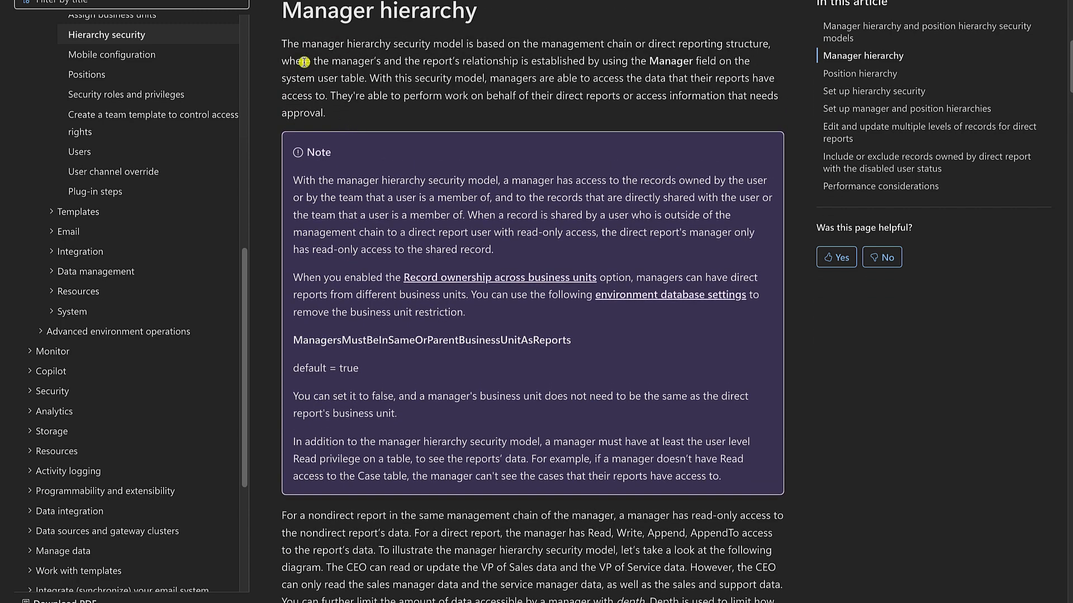